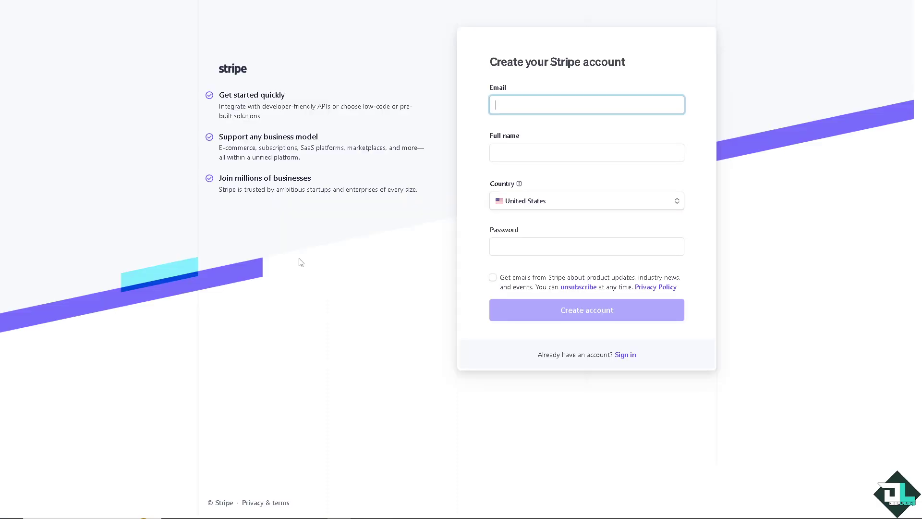
Dismiss the Update a product panel and bring up the 'Instant Payouts for Stripe Dashboard users' guide
{"action": "left_click", "coordinate": [493, 277]}
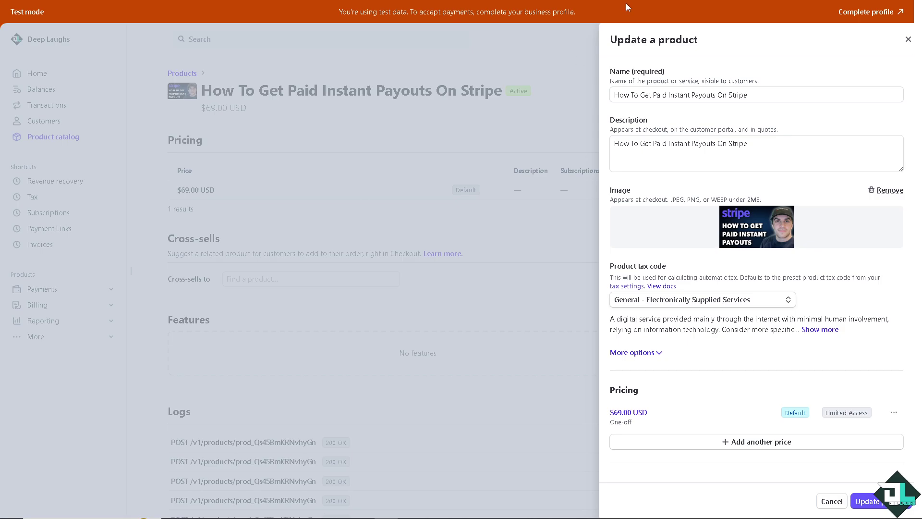
{"action": "left_click", "coordinate": [570, 58]}
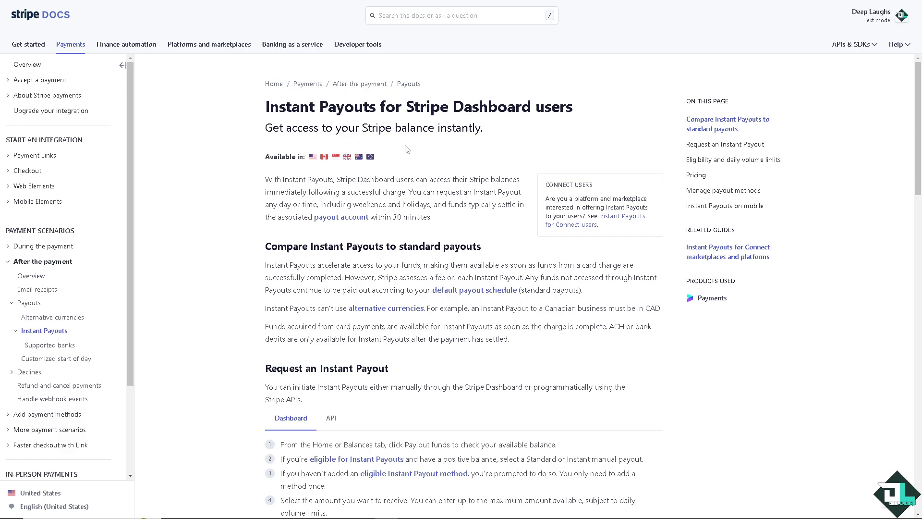
Zoom the Instant Payouts docs page in three levels for easier reading
{"action": "key", "text": "ctrl+plus"}
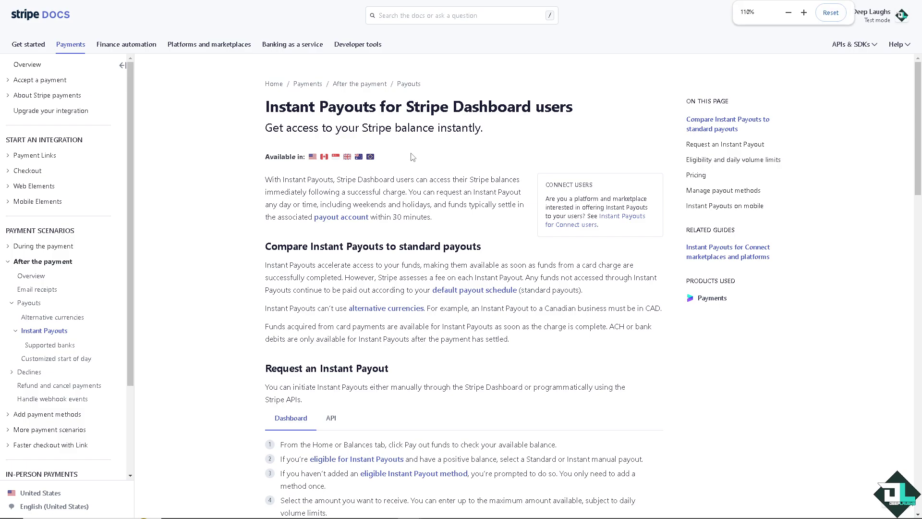
{"action": "key", "text": "ctrl+plus"}
{"action": "key", "text": "ctrl+plus"}
{"action": "key", "text": "ctrl+plus"}
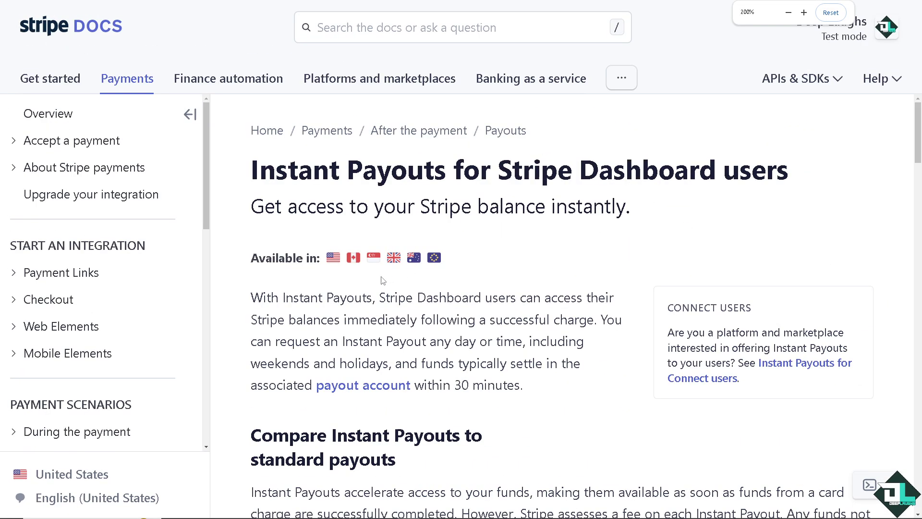
{"action": "key", "text": "ctrl+plus"}
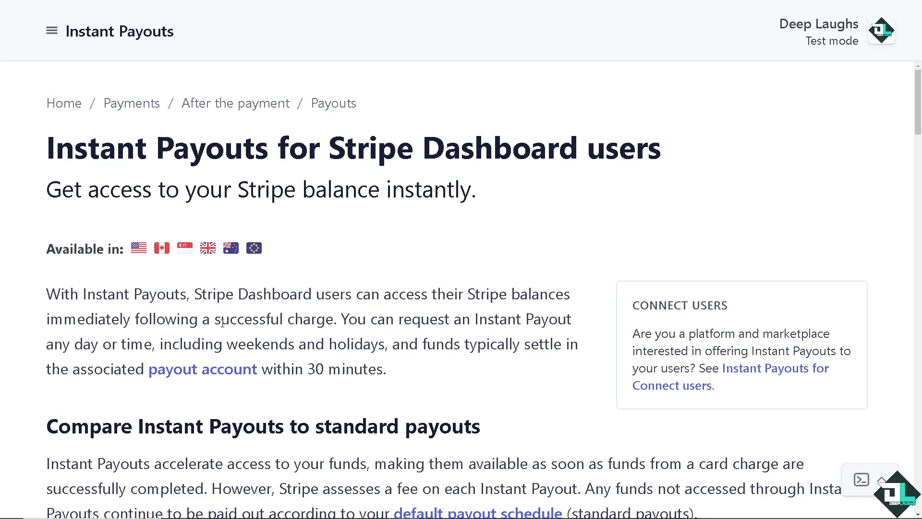
Jump to the Manage payout methods section, then go to Balances in the Dashboard
{"action": "left_click", "coordinate": [213, 374]}
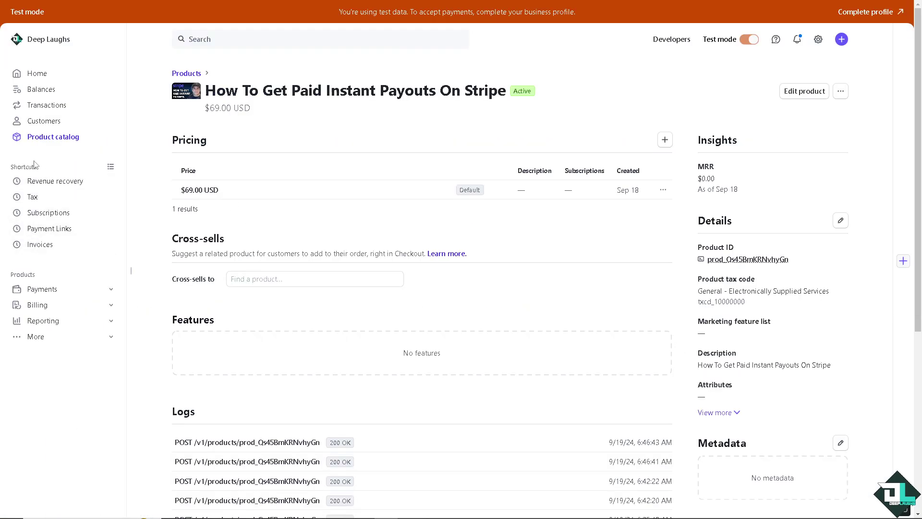
{"action": "left_click", "coordinate": [42, 96]}
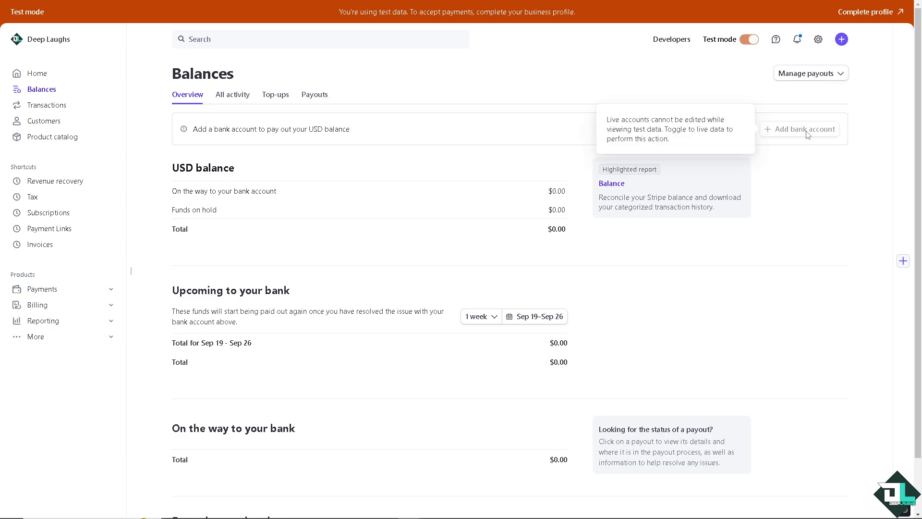
Open the Payouts list under Balances, which leads into payments activation
{"action": "left_click", "coordinate": [324, 98]}
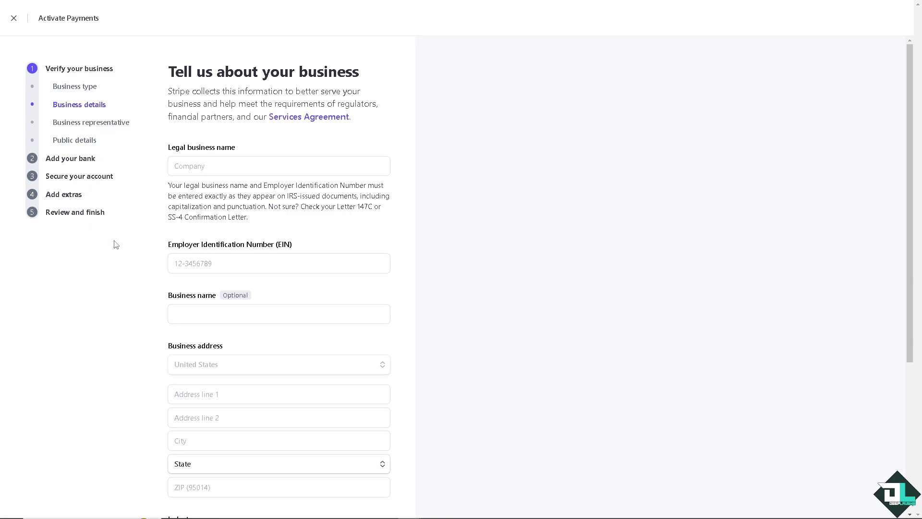
Go to the 'Add your bank' step of payments activation
{"action": "left_click", "coordinate": [85, 165]}
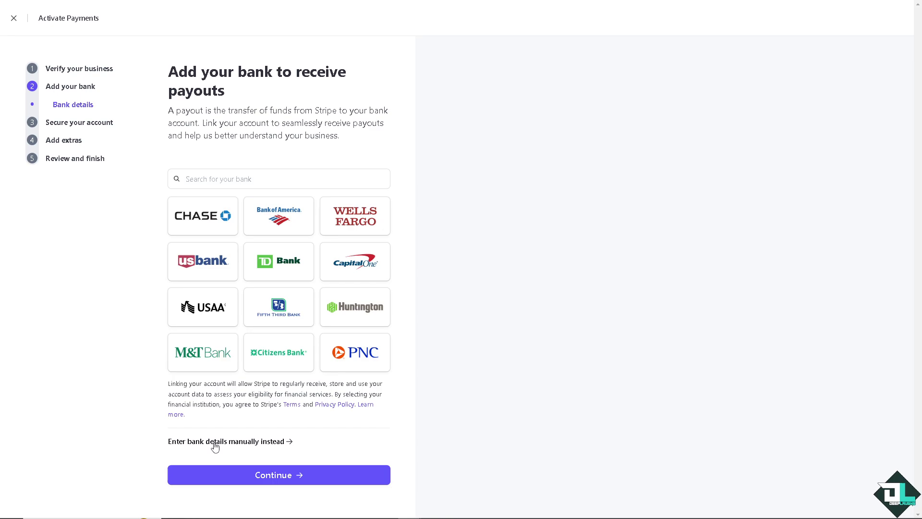
View the manual bank-details form, close it unsubmitted, and exit Activate Payments
{"action": "left_click", "coordinate": [298, 362]}
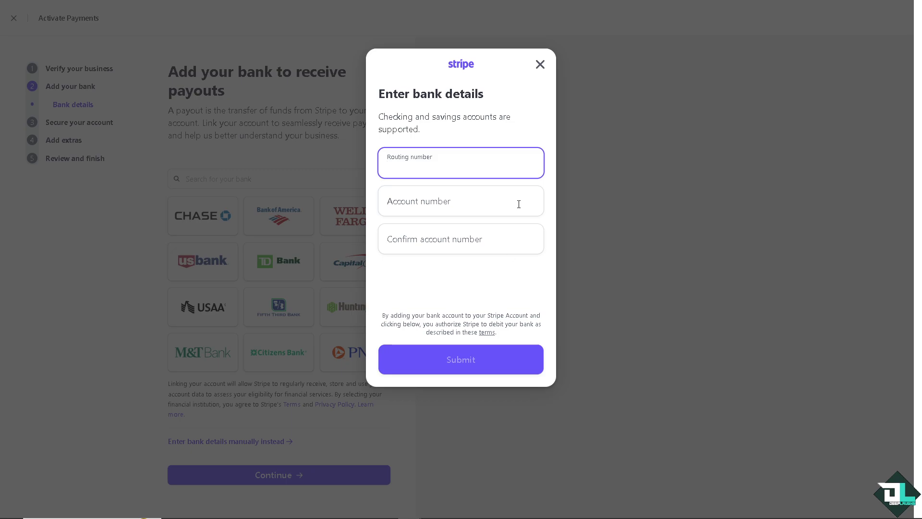
{"action": "left_click", "coordinate": [539, 64]}
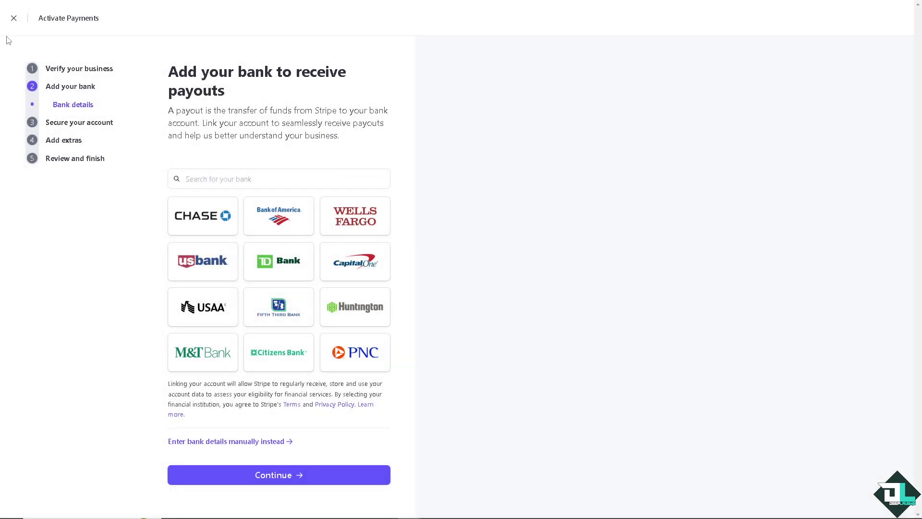
{"action": "left_click", "coordinate": [13, 18]}
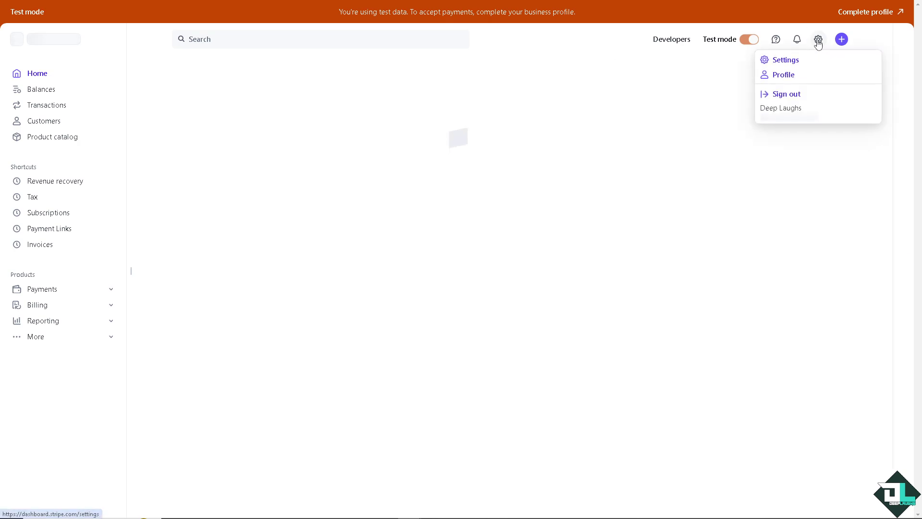
Open Settings > Business > External payout accounts and scheduling
{"action": "left_click", "coordinate": [800, 64]}
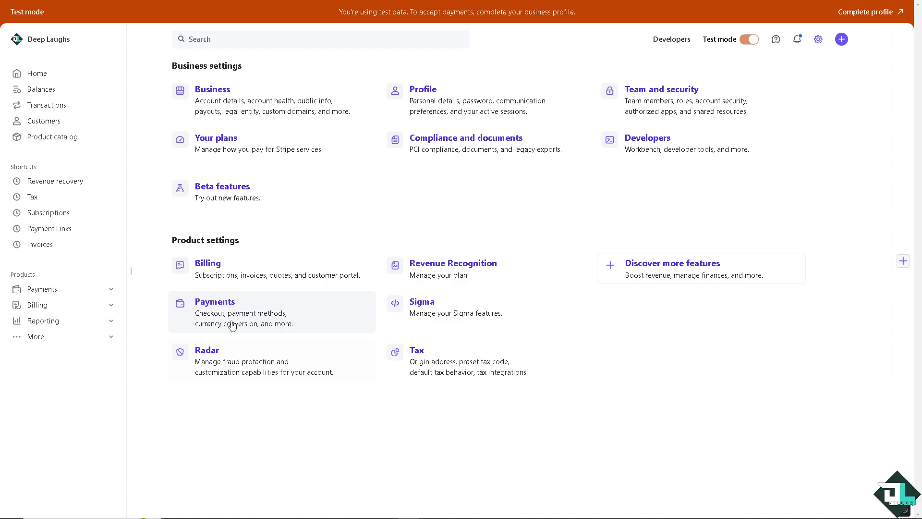
{"action": "left_click", "coordinate": [246, 110]}
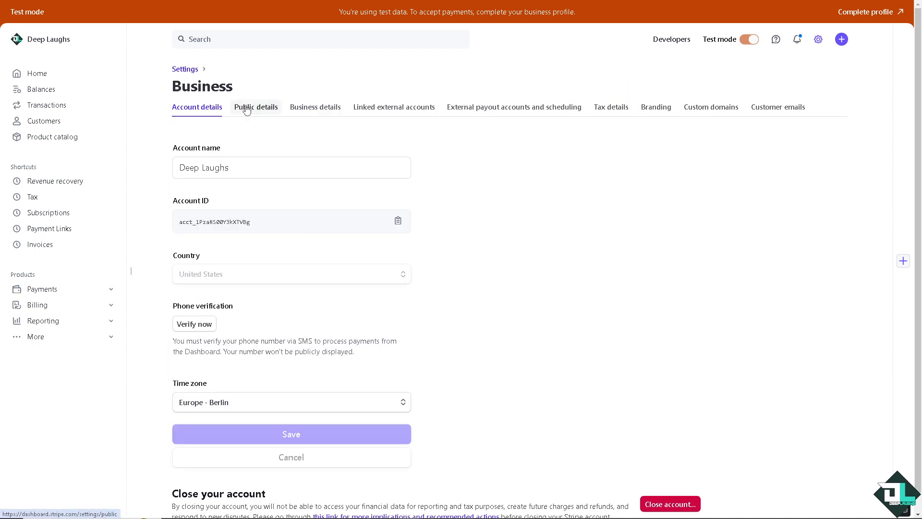
{"action": "left_click", "coordinate": [509, 112]}
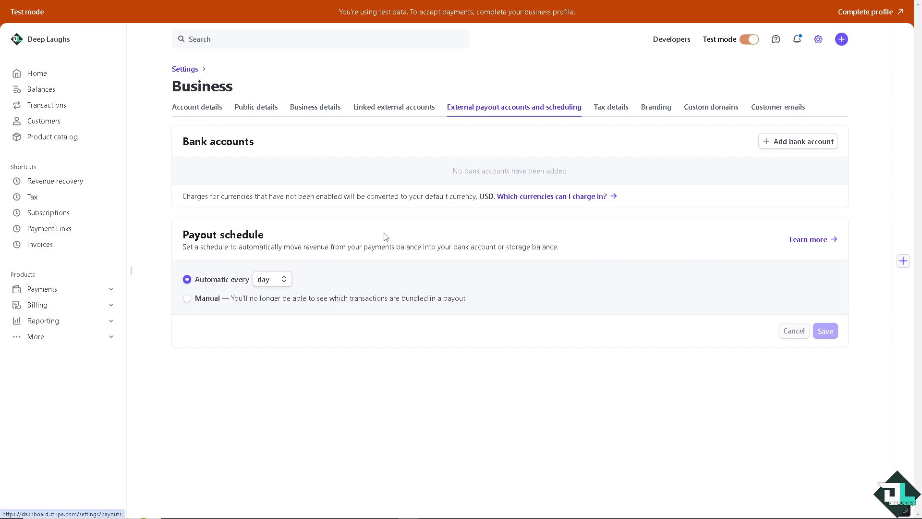
Reach the Stripe Support center from the Help menu and choose Contact support
{"action": "left_click", "coordinate": [776, 41]}
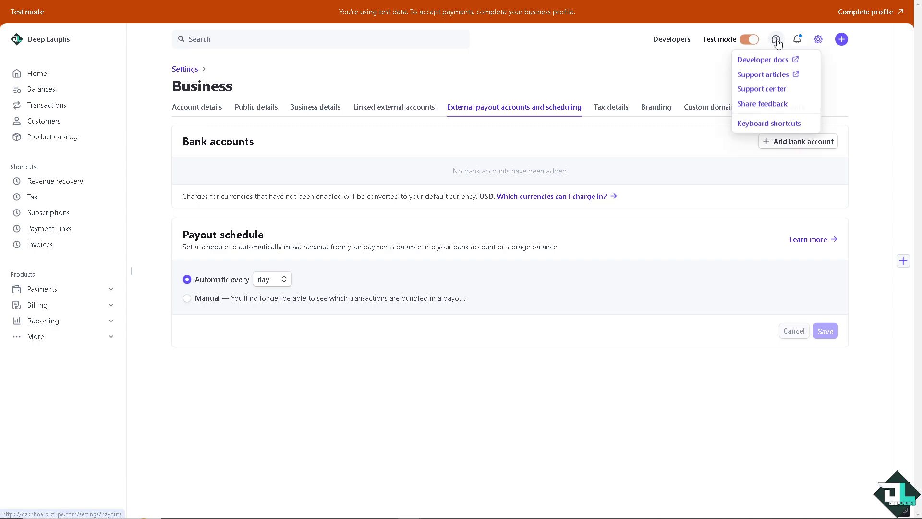
{"action": "left_click", "coordinate": [758, 91]}
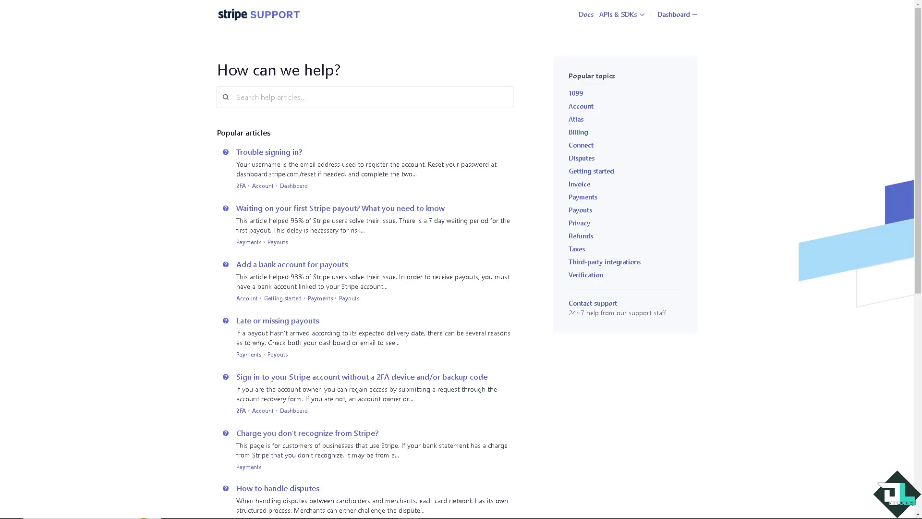
{"action": "left_click", "coordinate": [583, 307]}
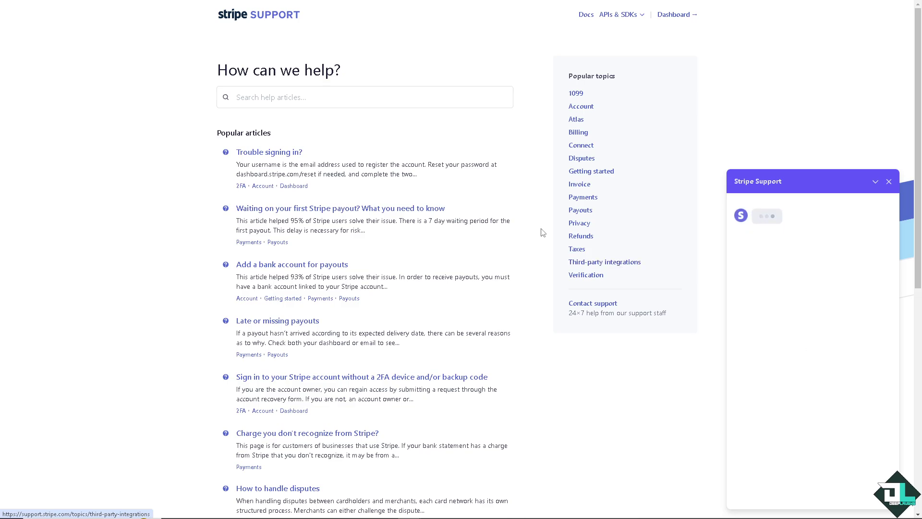
Search help articles and ask the chat 'How To Get Paid Instant Payouts On Stripe'
{"action": "left_click", "coordinate": [389, 100]}
{"action": "type", "text": "How To Get Paid Instant Payouts On Stripe"}
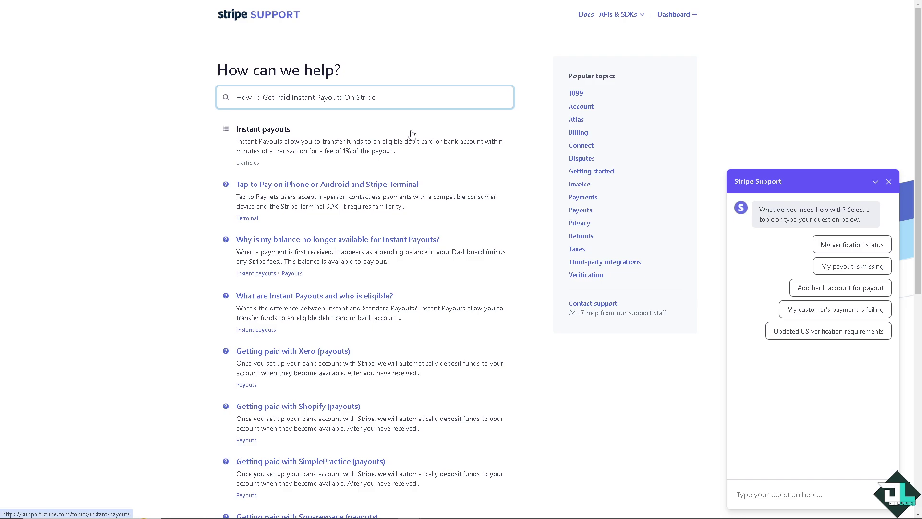
{"action": "left_click", "coordinate": [801, 494]}
{"action": "type", "text": "How To Get Paid Instant Payouts On Stripe"}
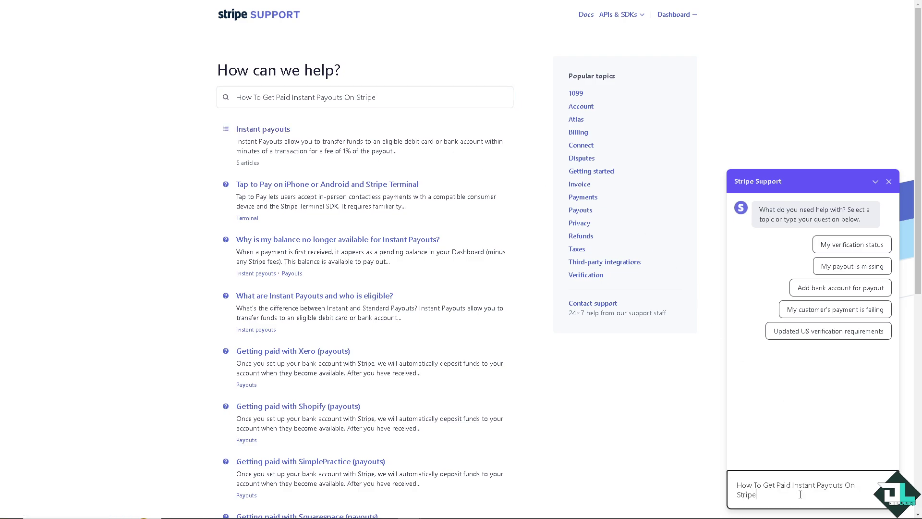
{"action": "key", "text": "Return"}
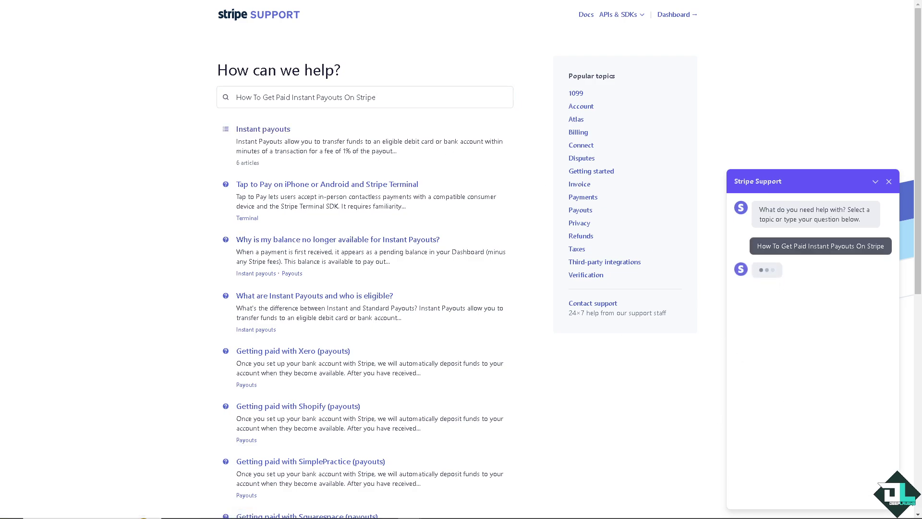